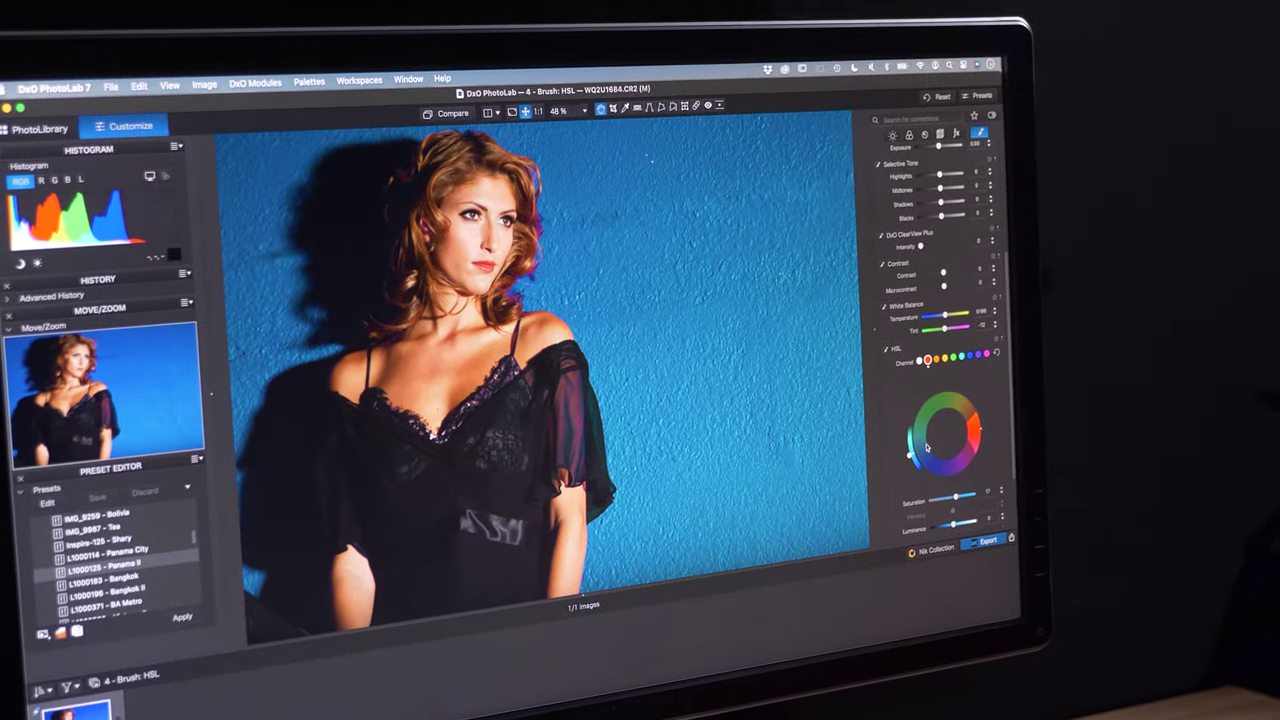
- Shift the portrait backdrop hue to yellow-green and repair the cheek blemishes
drag(932, 434, 982, 392)
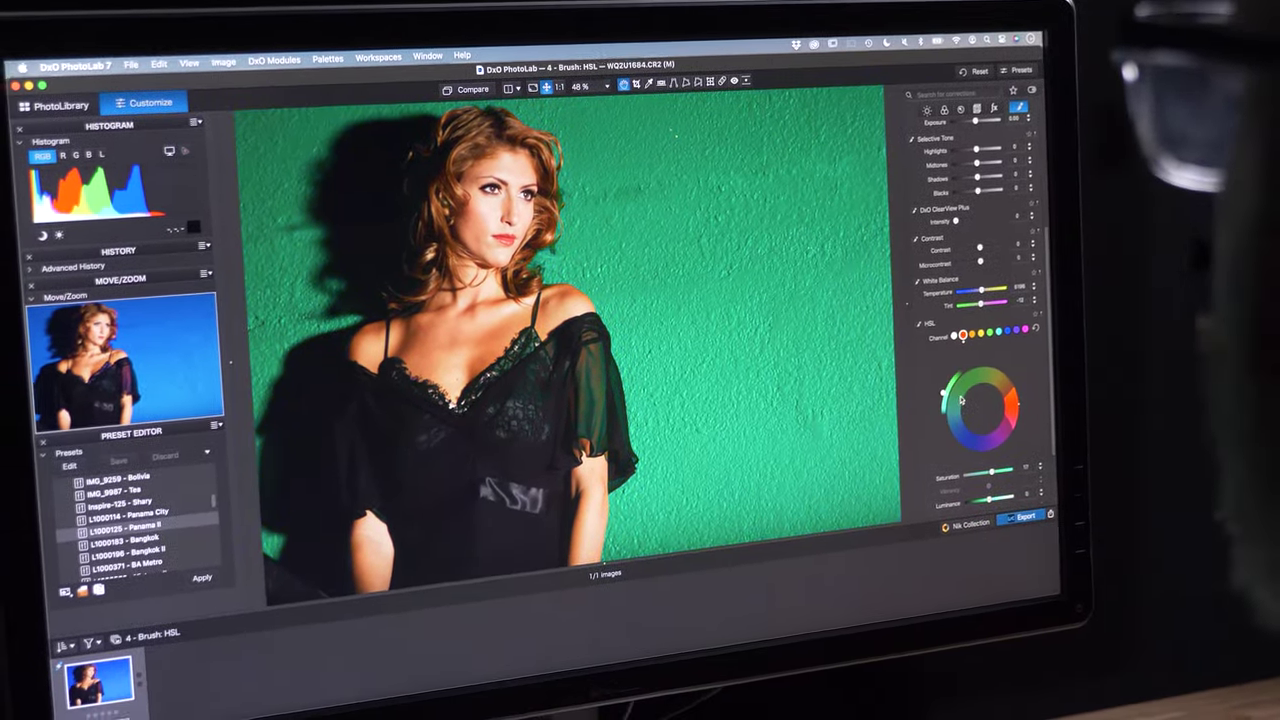
drag(982, 392, 986, 390)
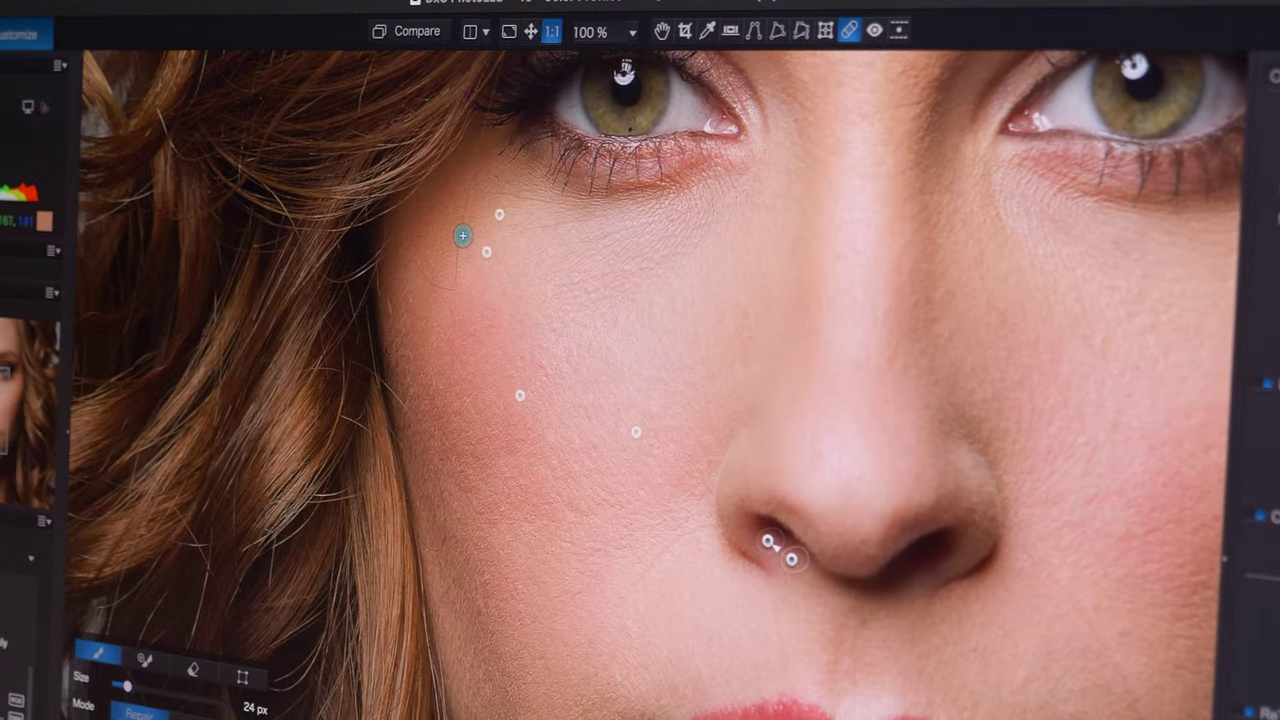
drag(463, 235, 454, 290)
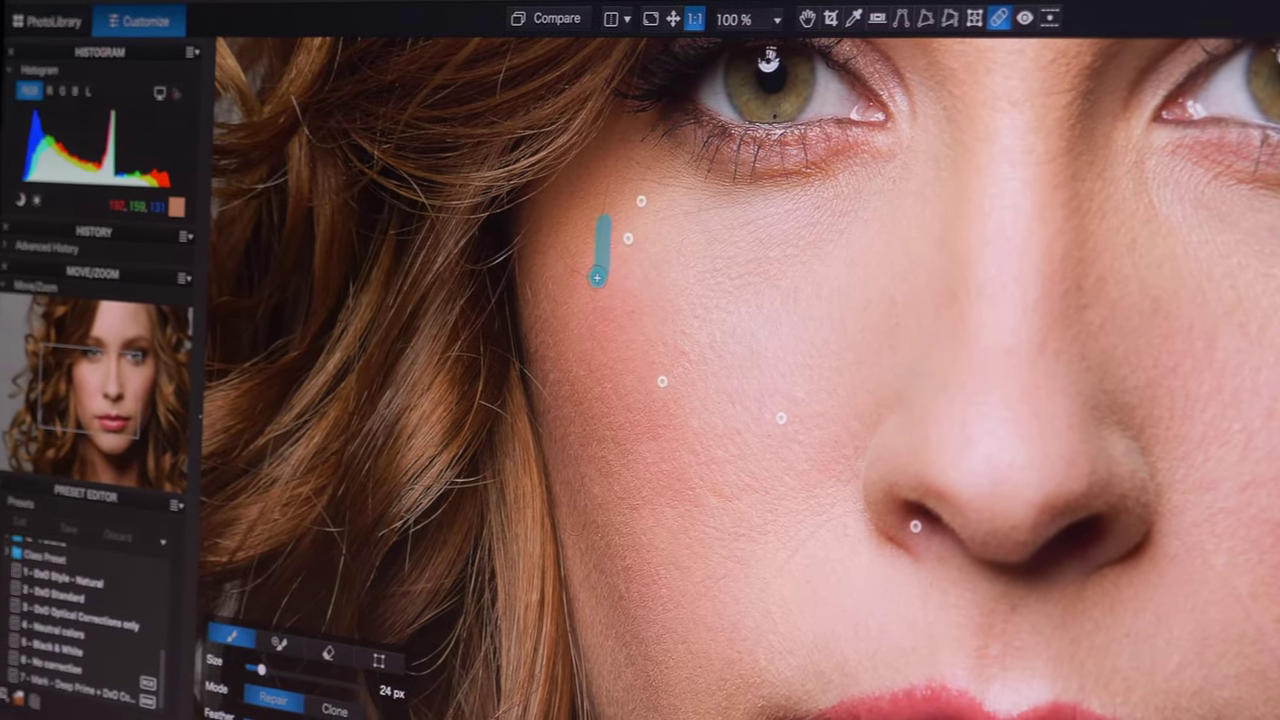
drag(596, 277, 562, 251)
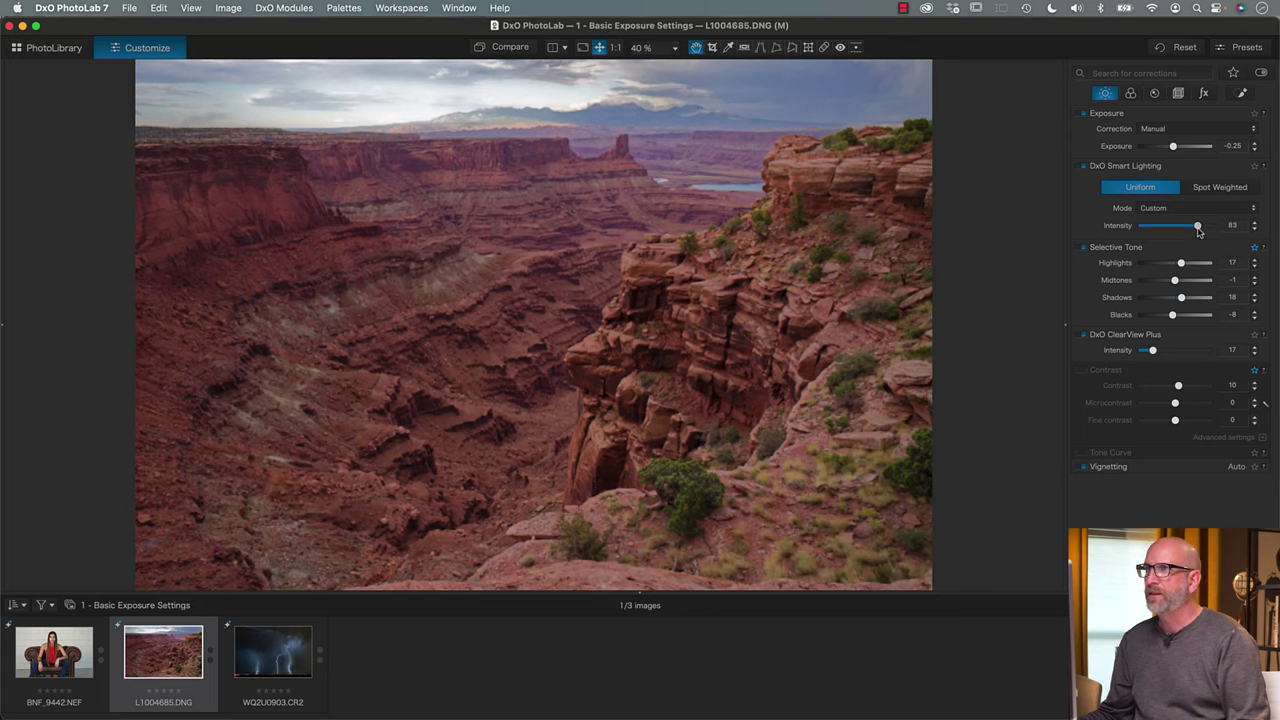
- Raise the canyon's Smart Lighting intensity to 88, compare it with the original, and re-enable it
drag(1199, 228, 1202, 228)
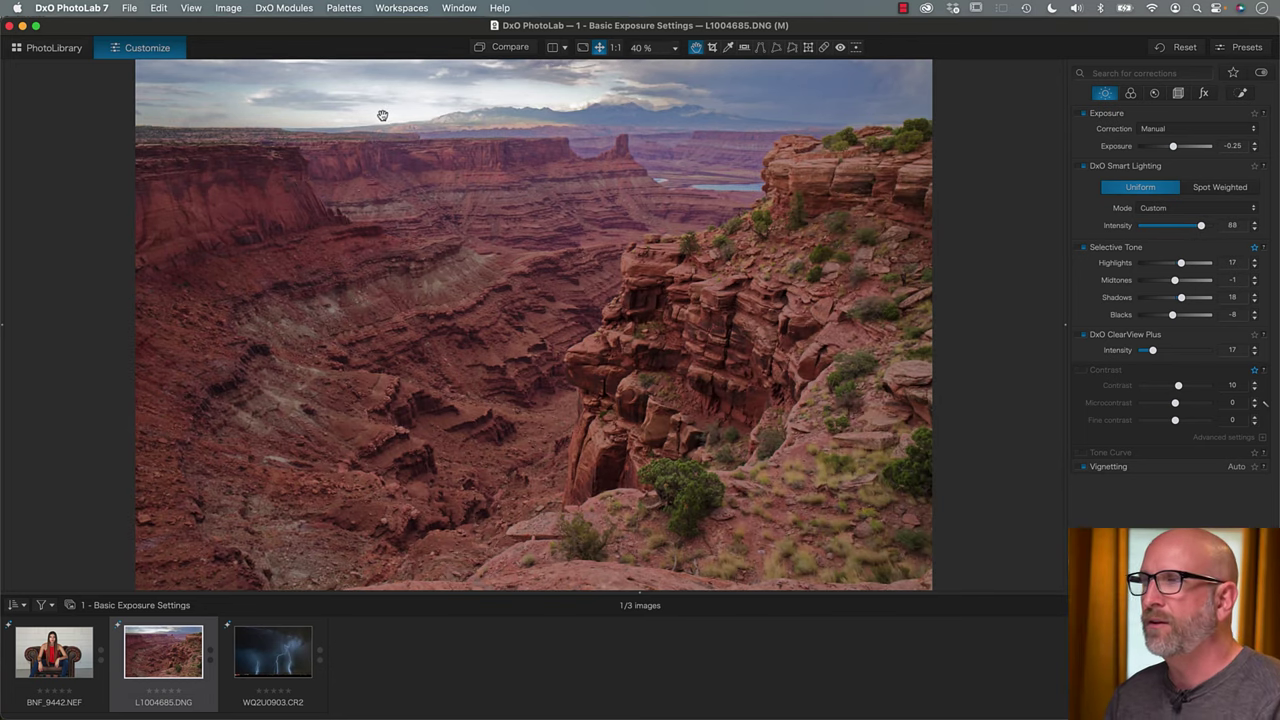
click(505, 50)
click(508, 50)
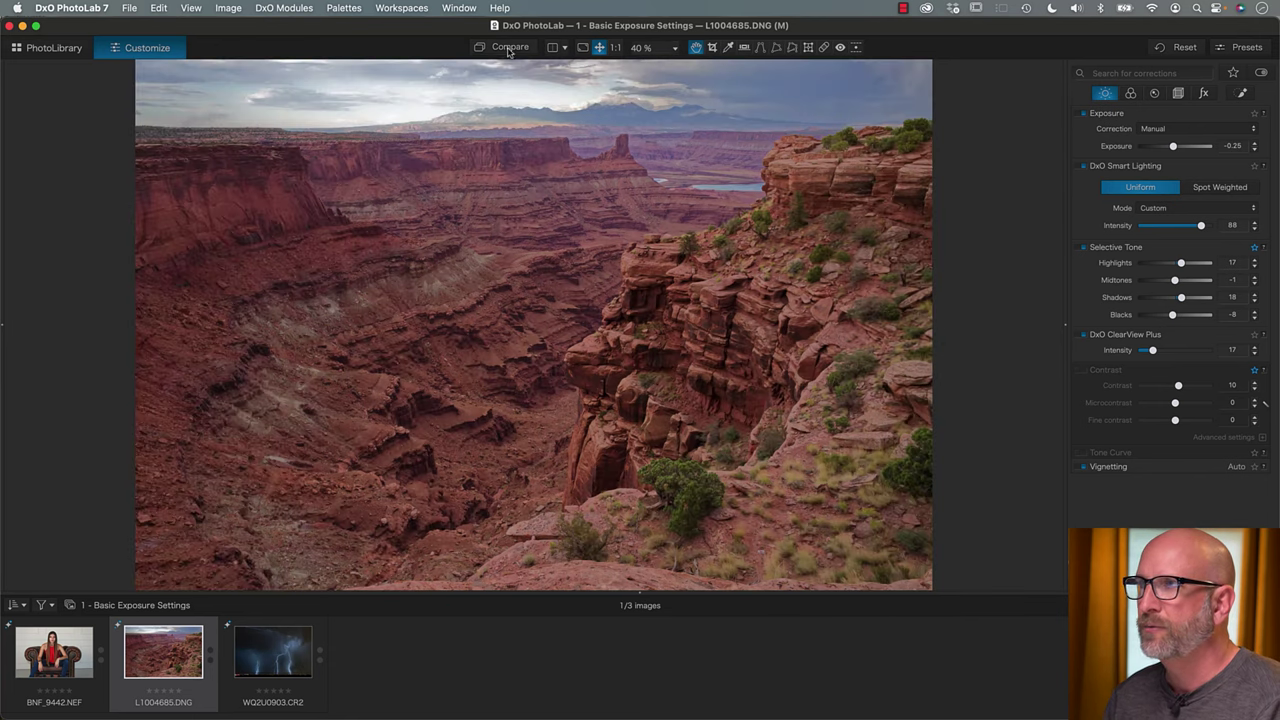
click(510, 50)
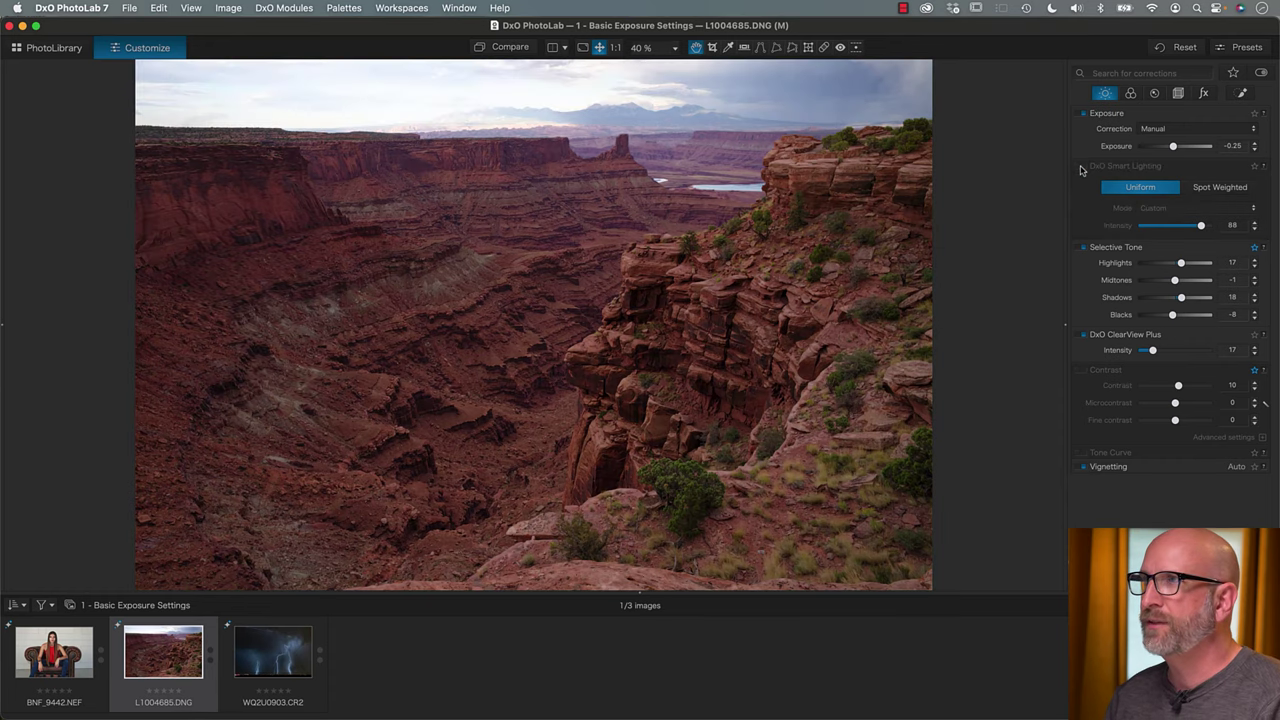
click(1082, 167)
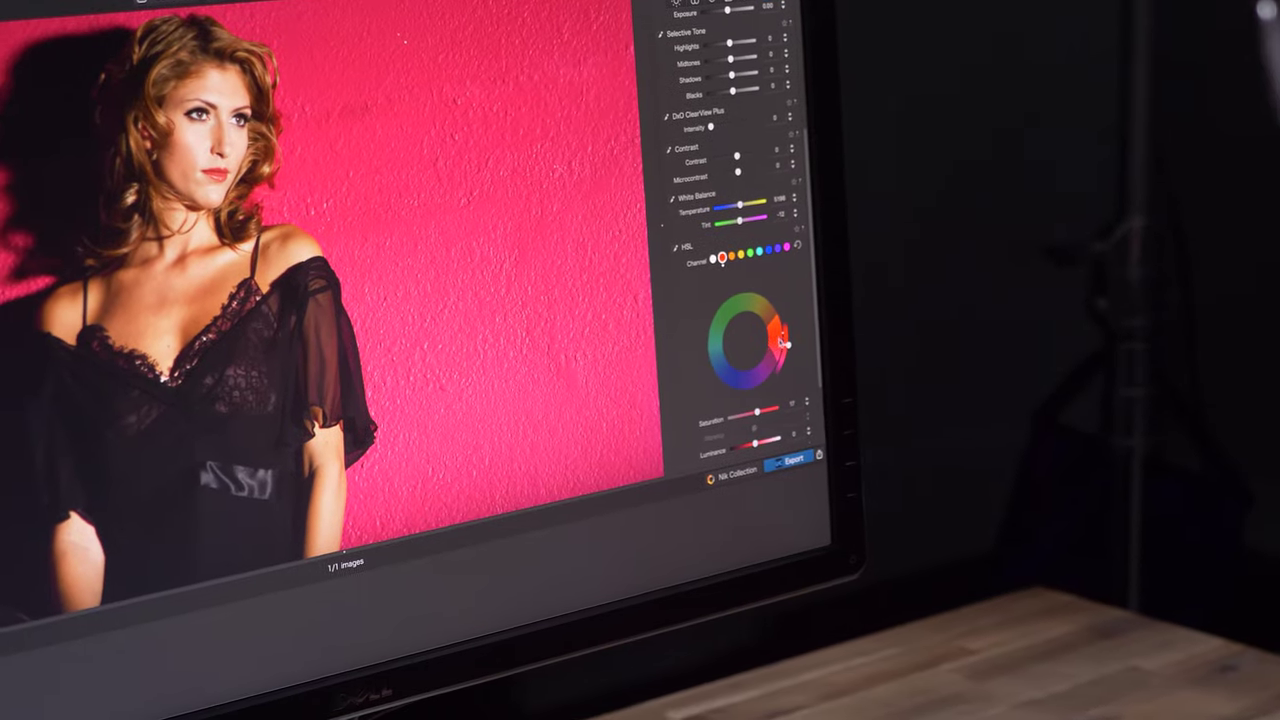
- Shift the studio backdrop hue from pink through red toward yellow-green
drag(783, 343, 820, 354)
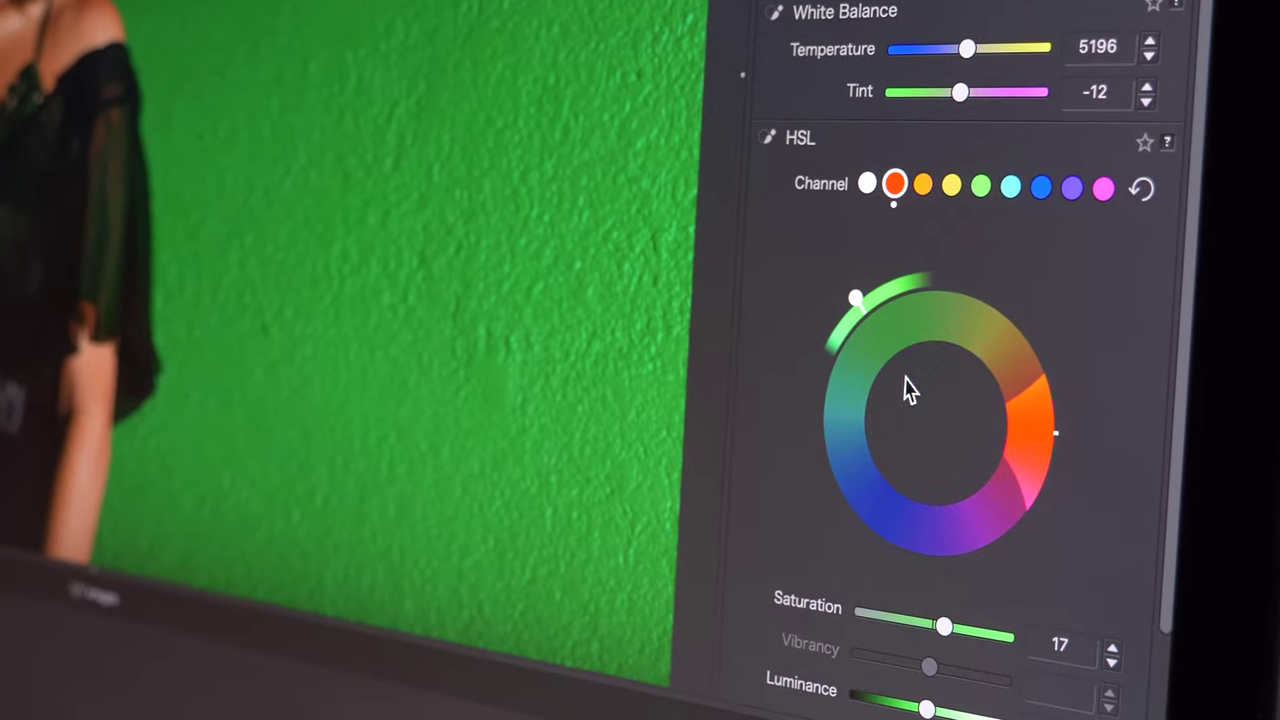
mouse_move(905, 390)
mouse_down()
mouse_move(980, 343)
mouse_move(1029, 337)
mouse_move(1083, 350)
mouse_move(1178, 420)
mouse_up()
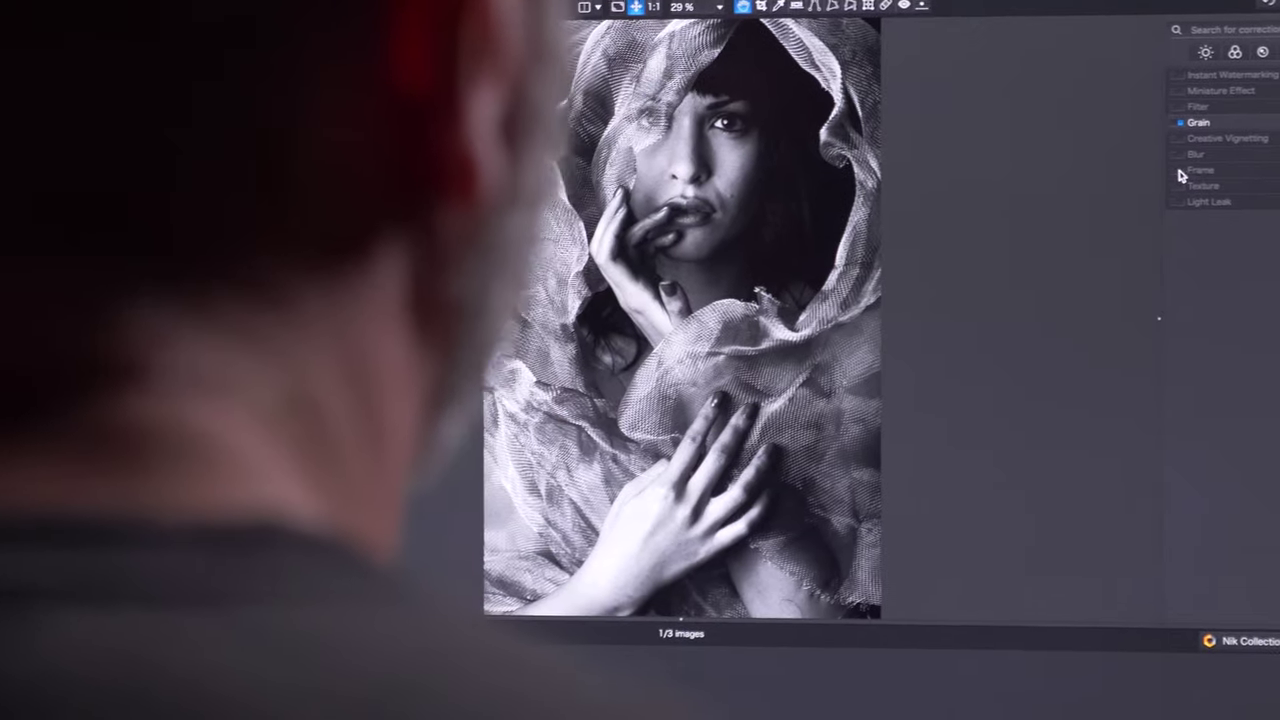
- Enable the Frame effect to border the veiled black-and-white portrait
click(1146, 176)
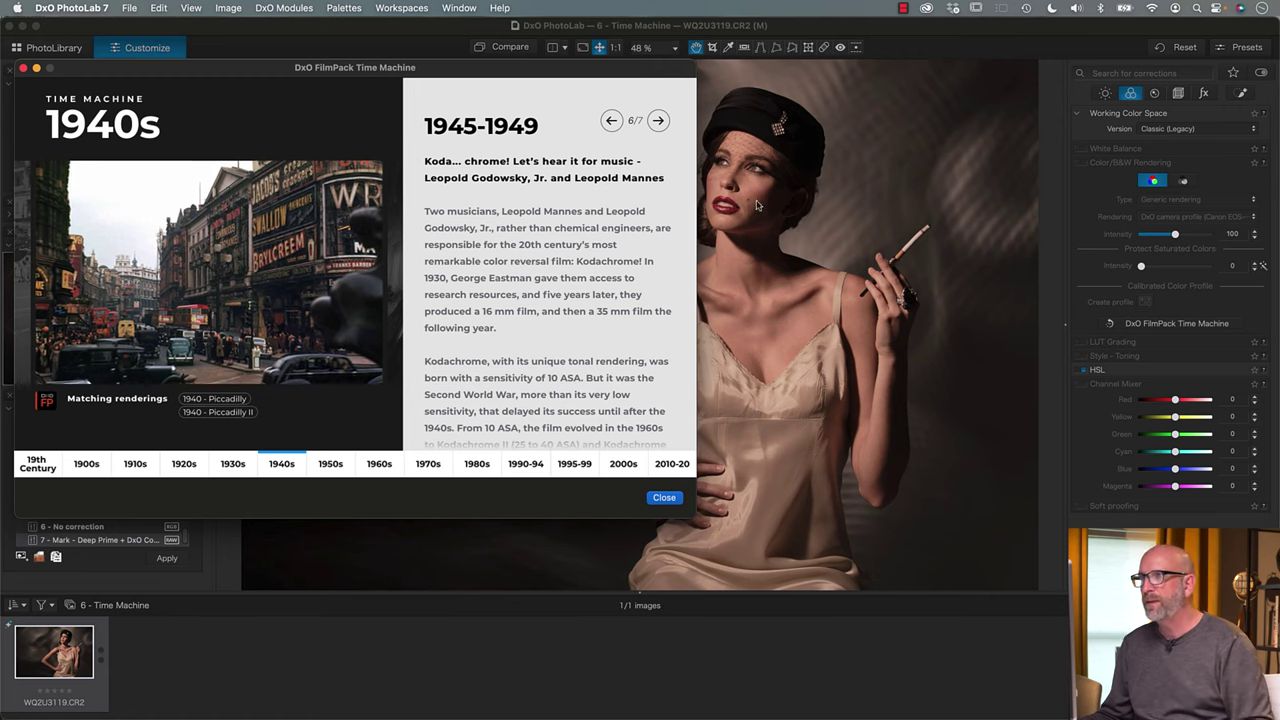
- Apply the 1963 Time Machine film rendering, close the Time Machine, and compare with the original
drag(534, 71, 521, 51)
click(317, 443)
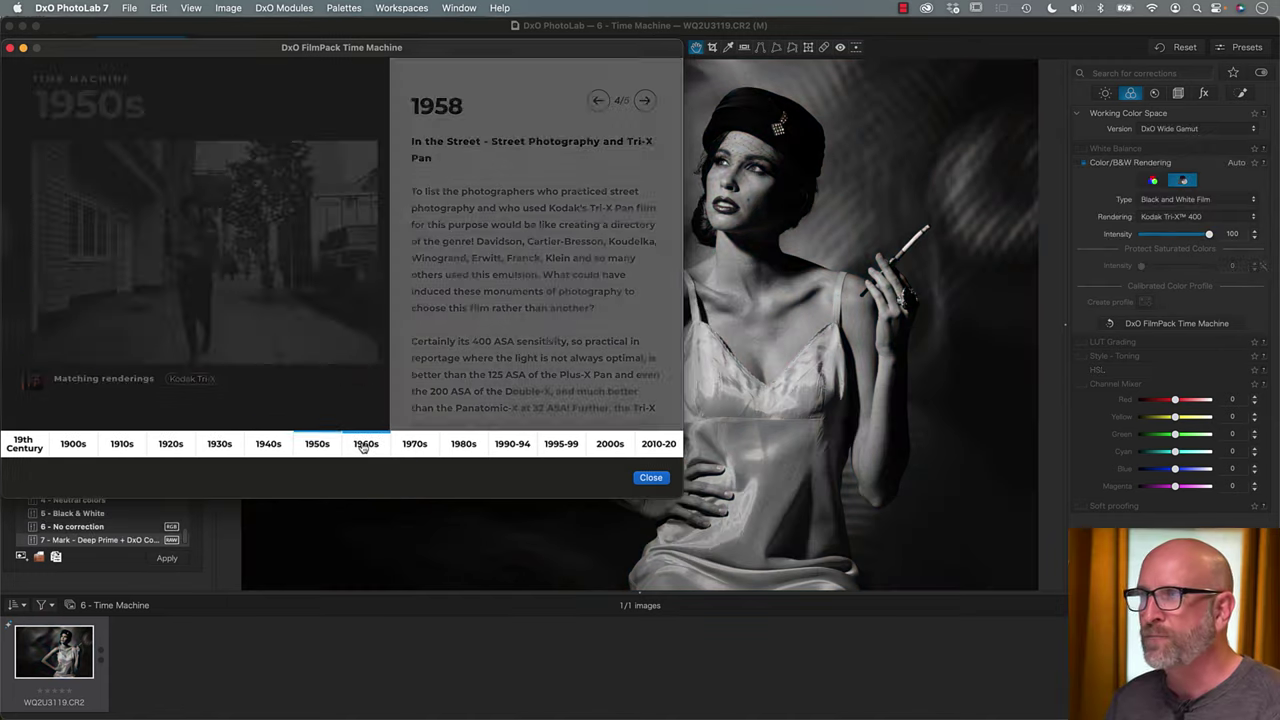
click(366, 444)
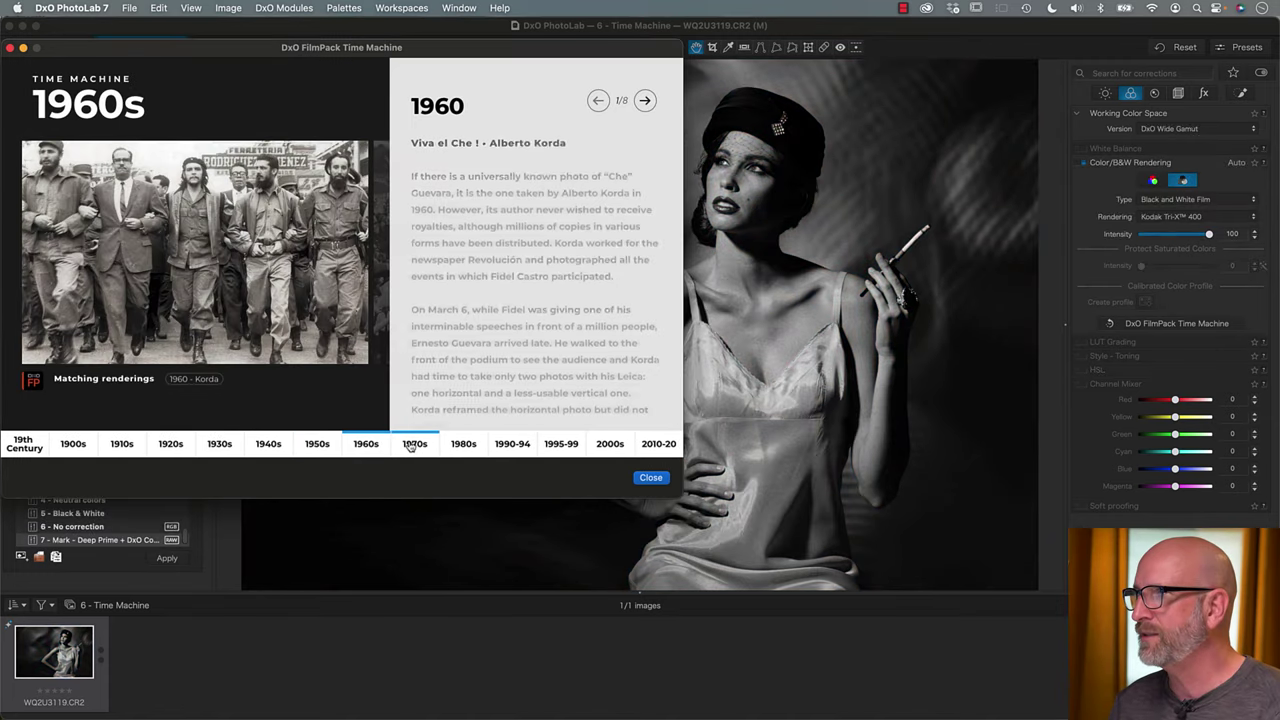
key(Right)
key(Right)
key(Right)
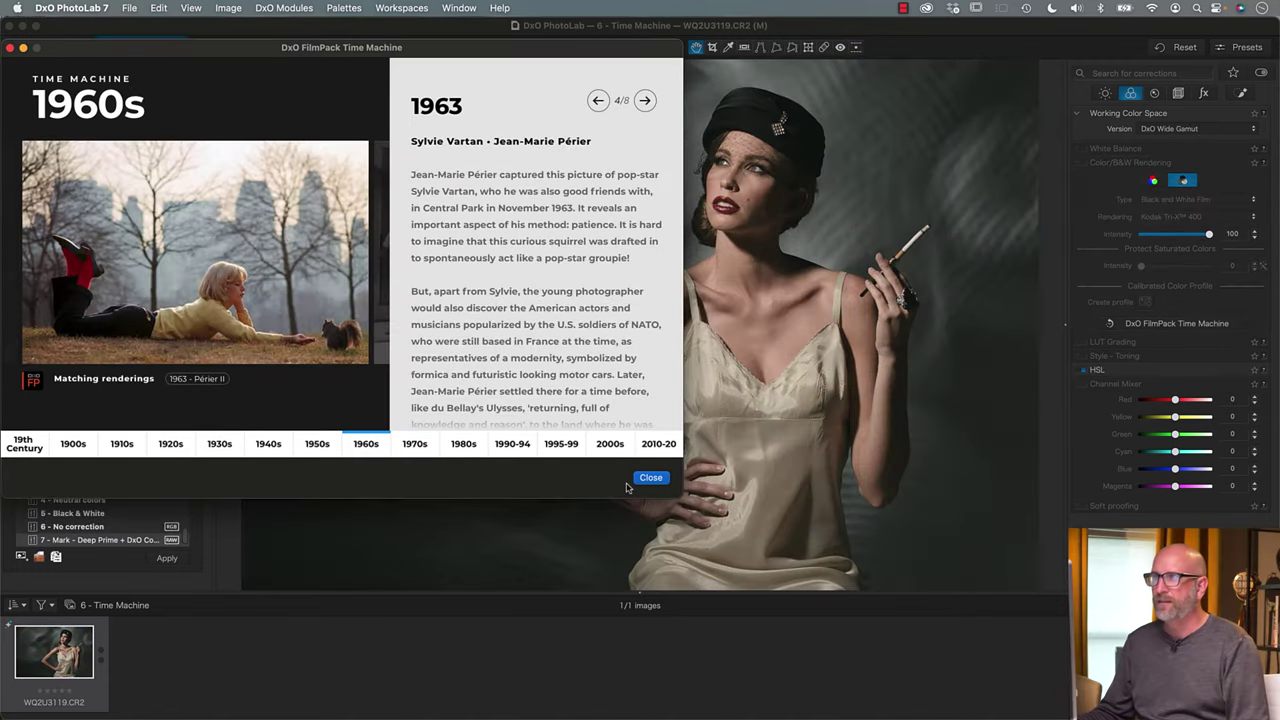
click(643, 479)
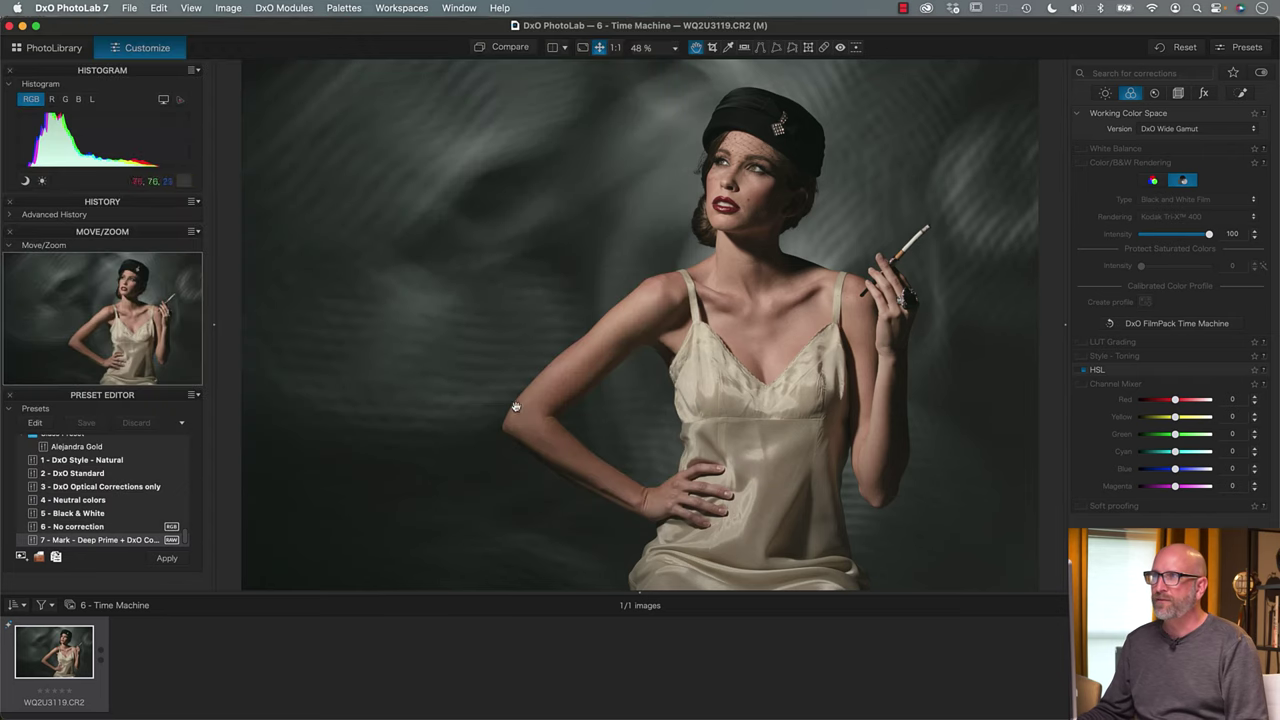
click(505, 52)
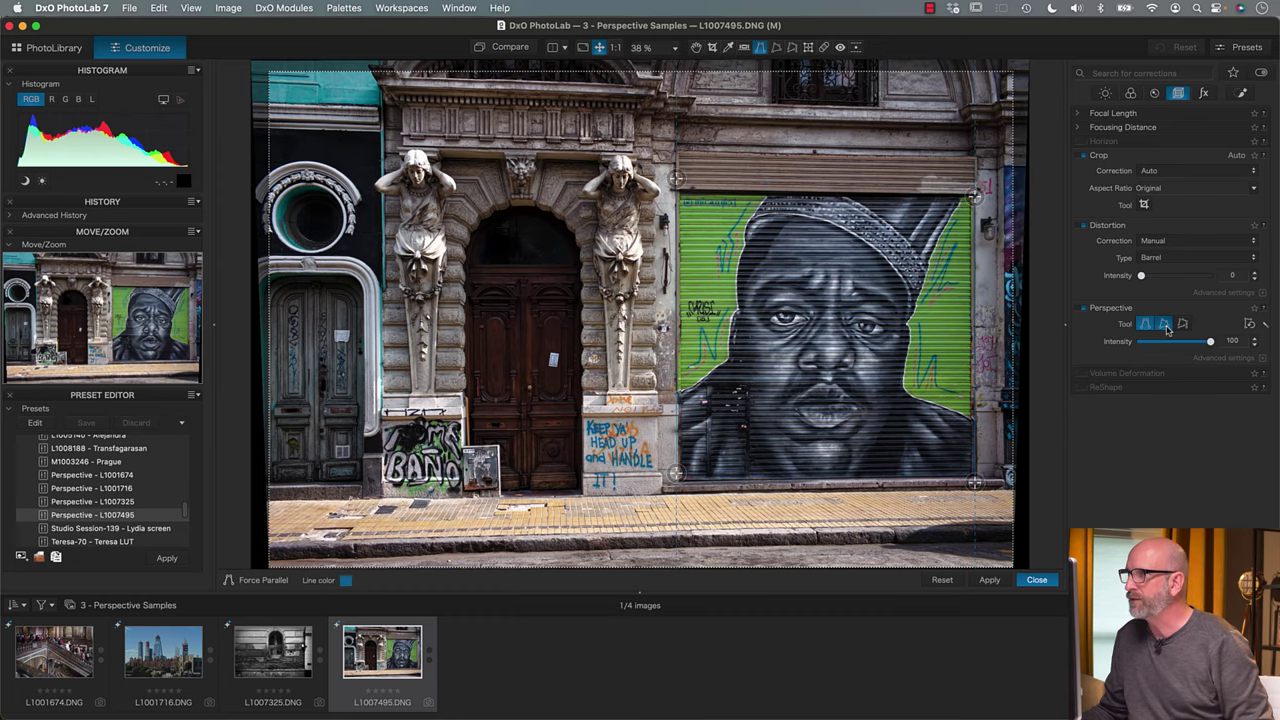
- Switch the storefront's perspective correction to Rectangle mode
click(1166, 329)
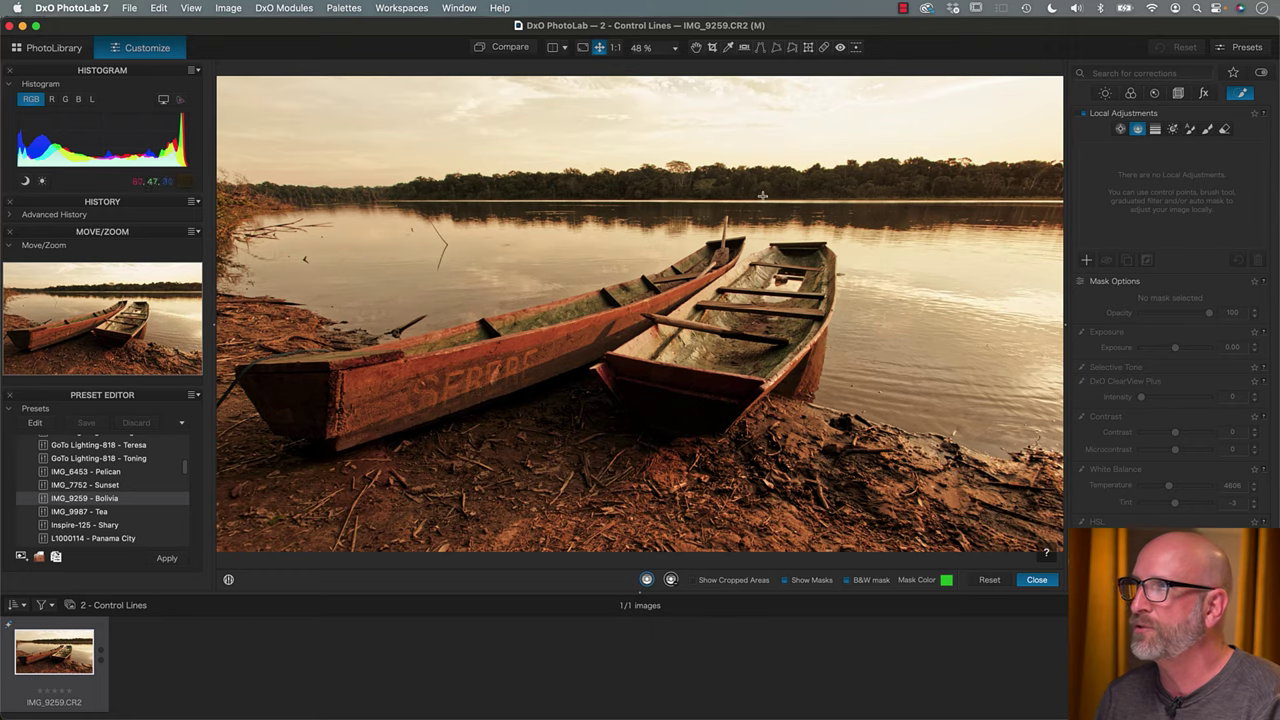
- Mask the canoe photo's sky with an inverted horizon control line and toggle the adjustment to compare
click(659, 199)
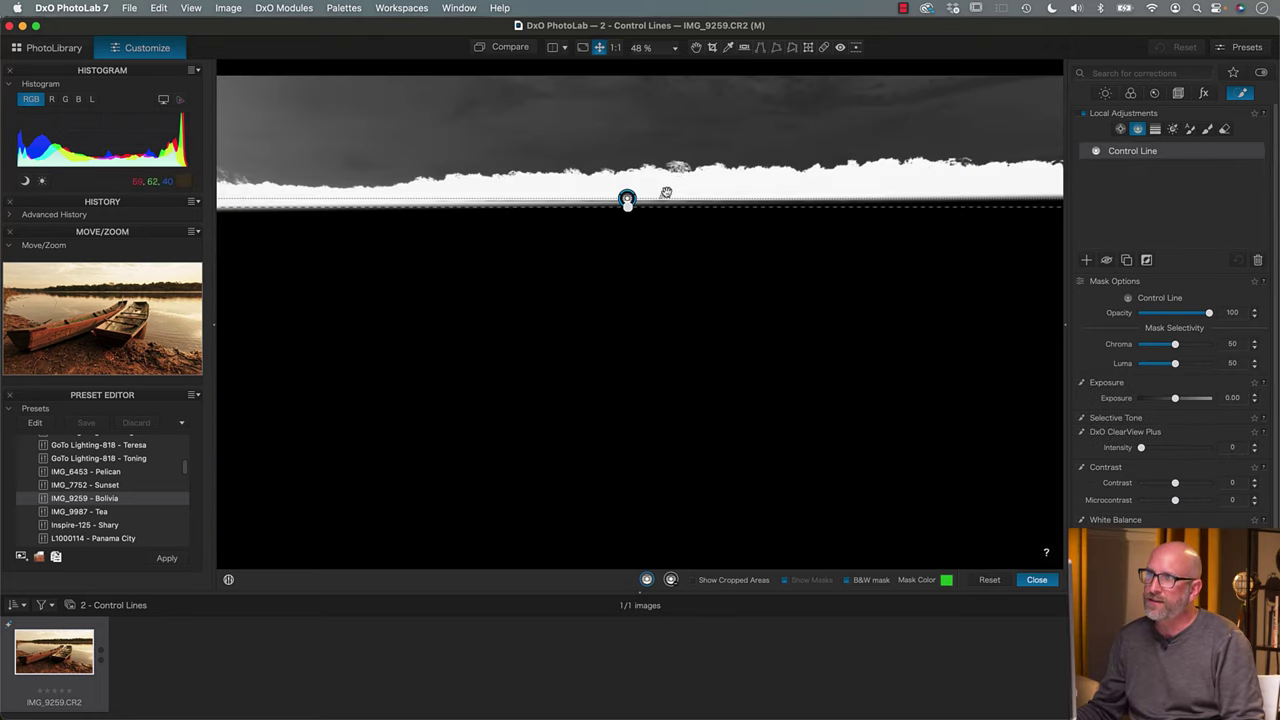
click(633, 118)
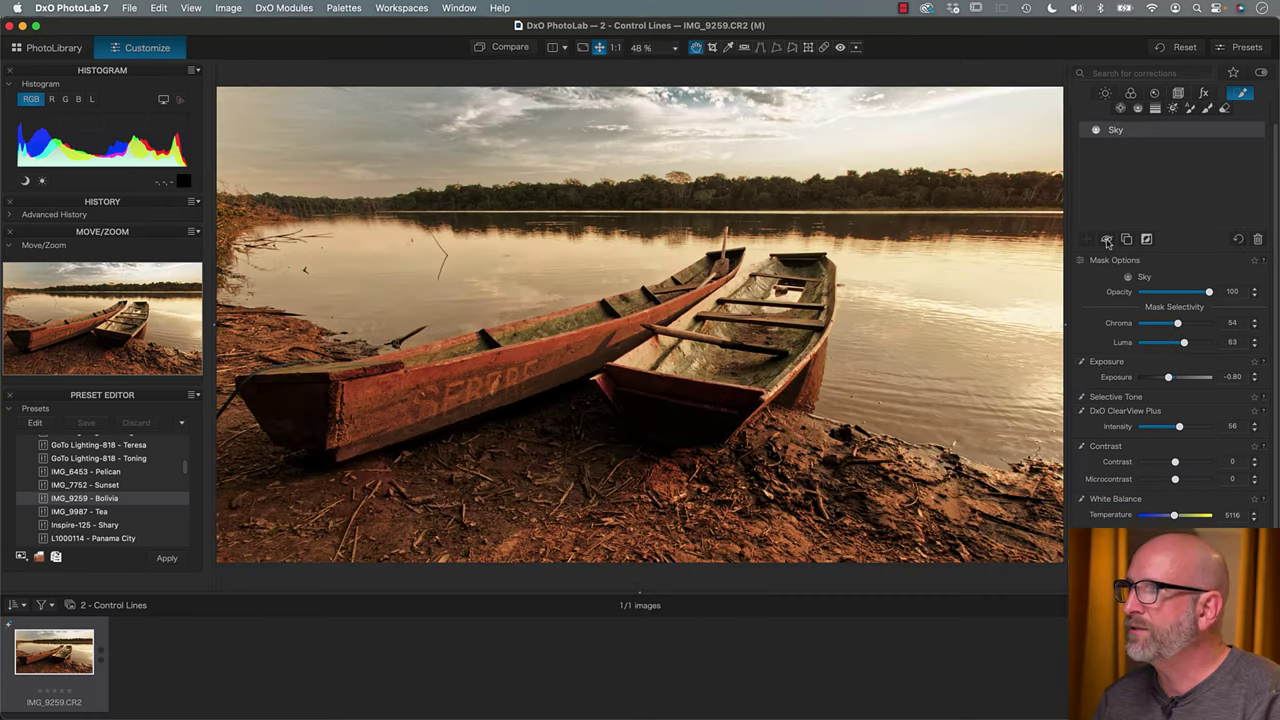
click(1107, 241)
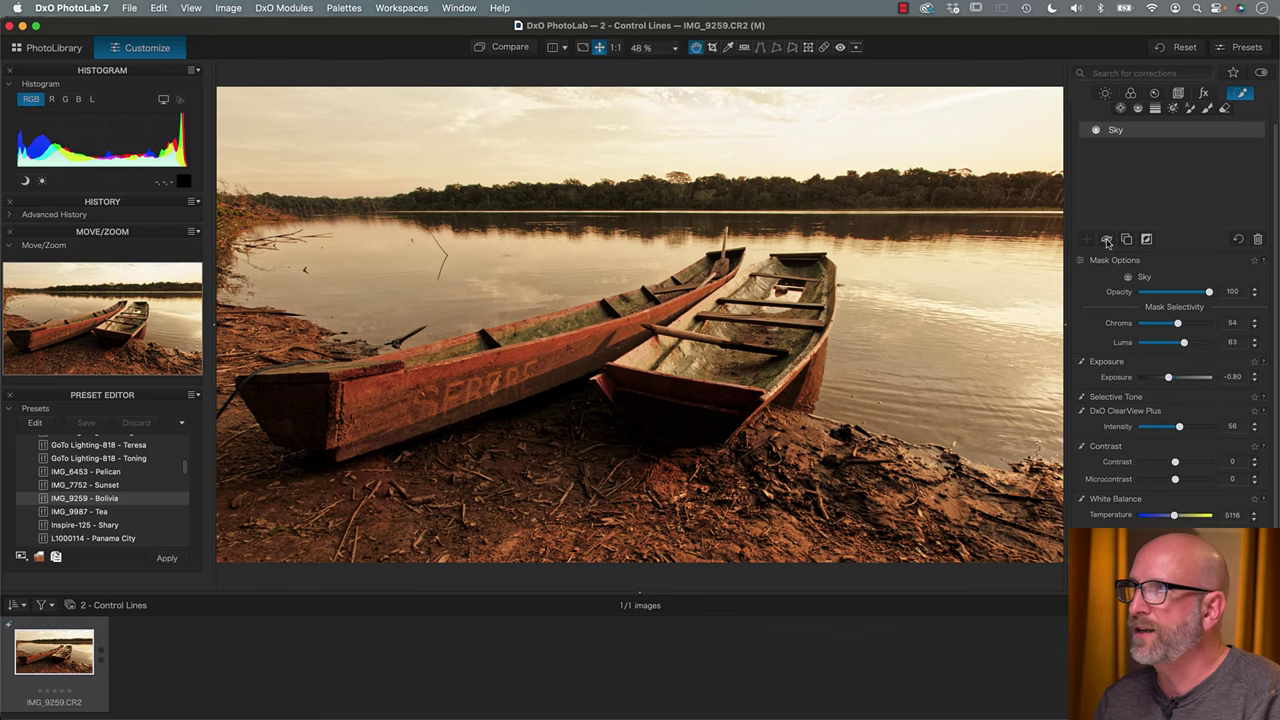
click(1107, 241)
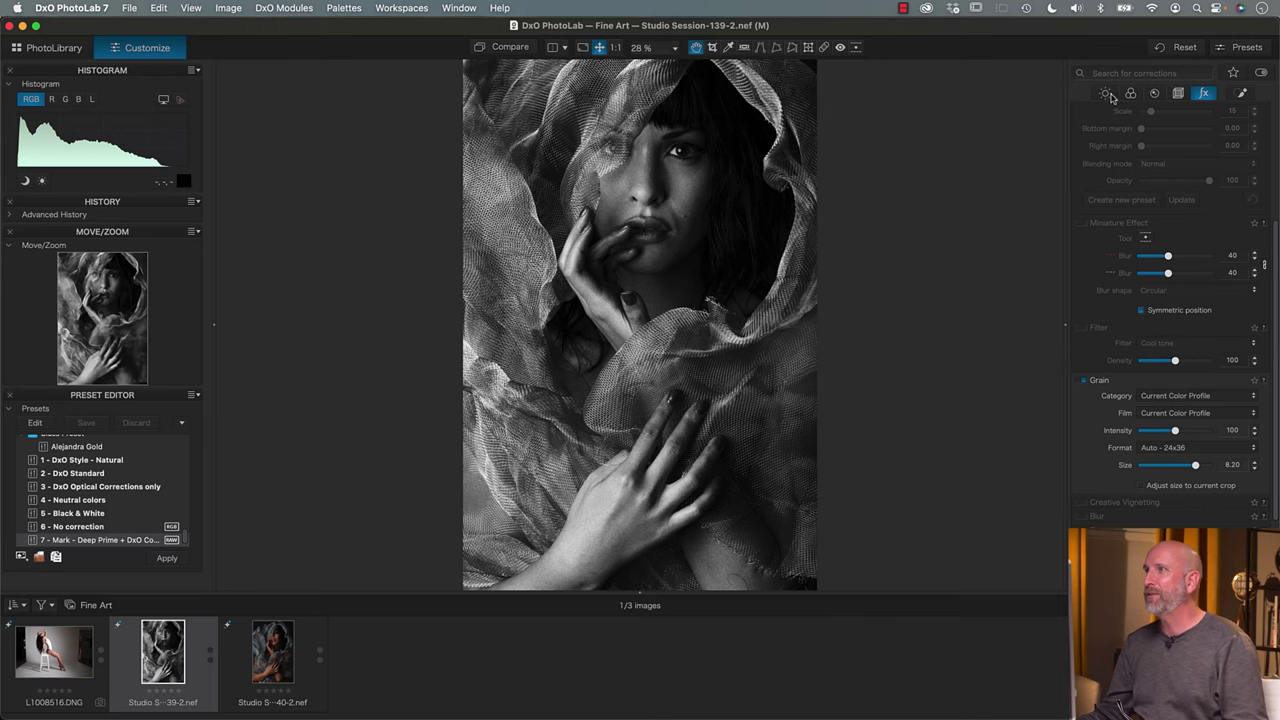
- Set global Lens Softness to +1.95 in the Detail palette and inspect the mesh at 100%
click(1152, 94)
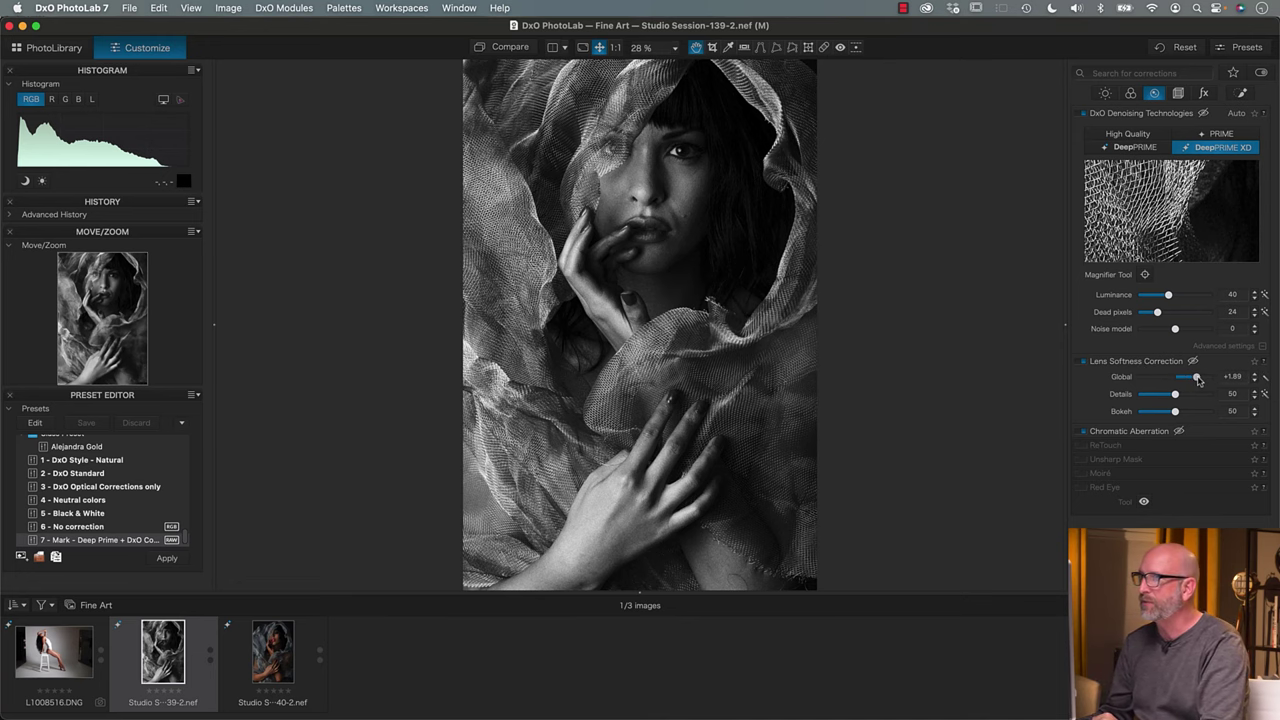
drag(1198, 381, 1200, 381)
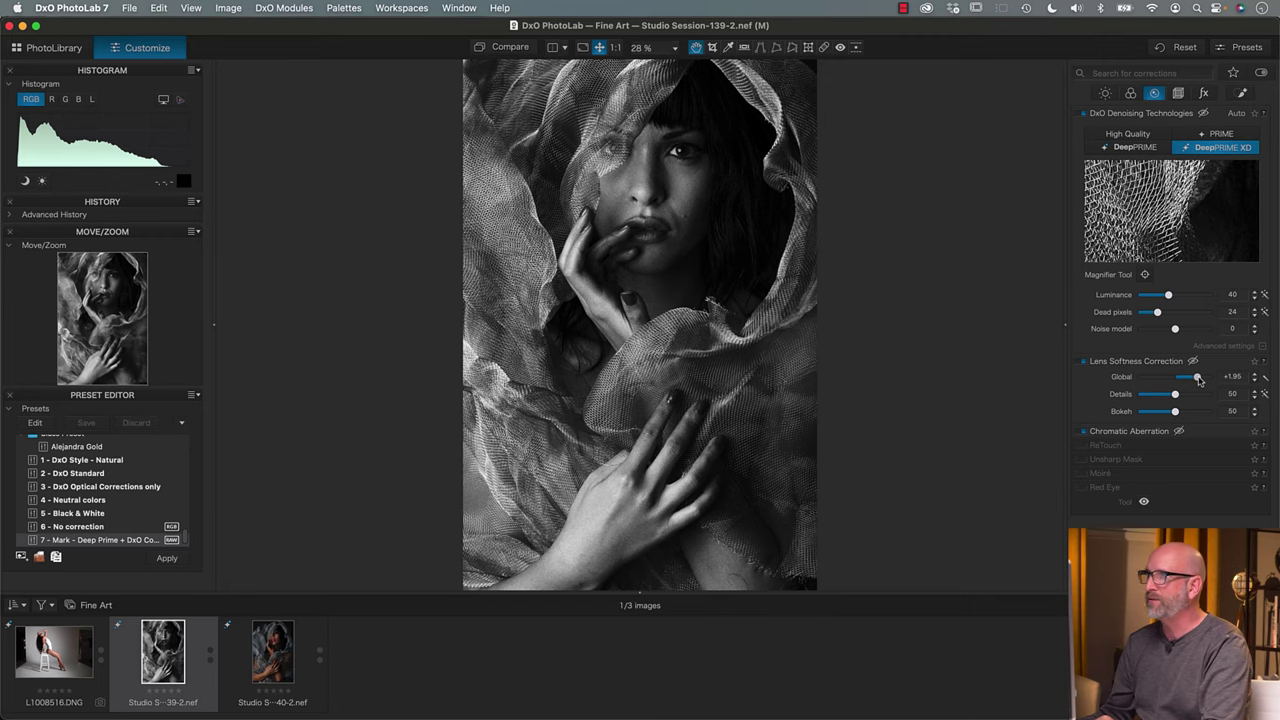
click(636, 188)
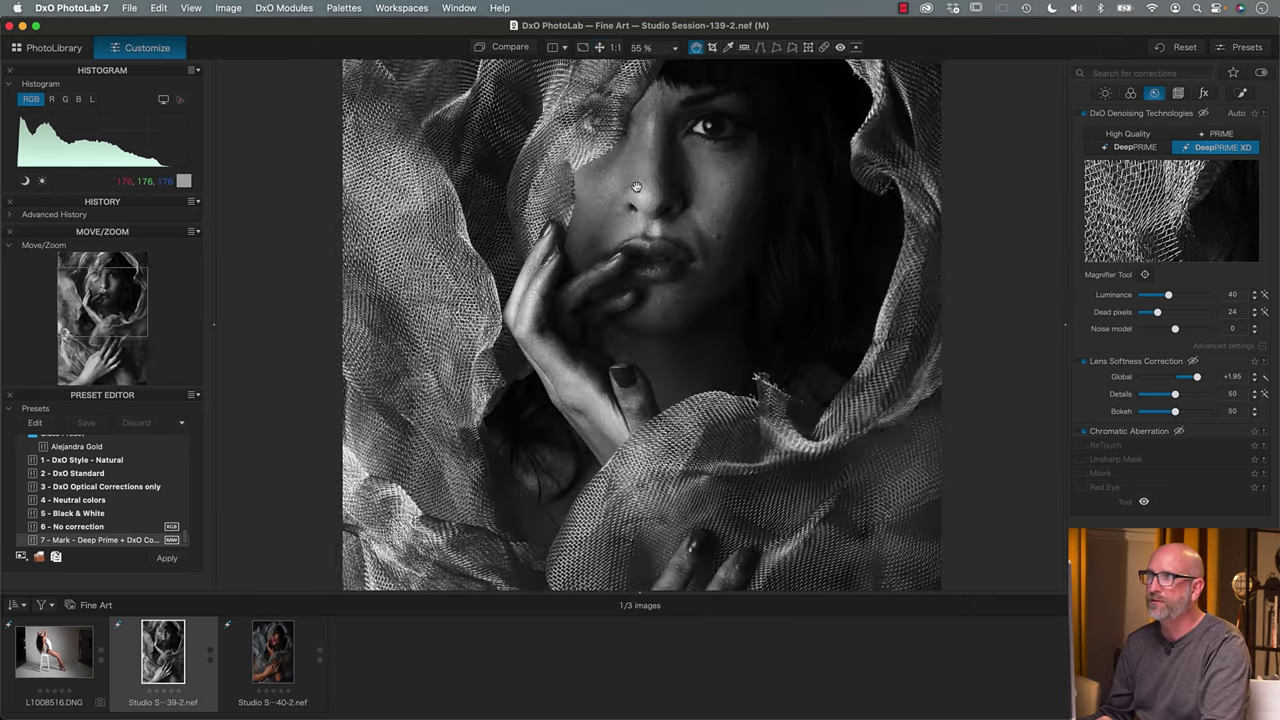
drag(475, 167, 734, 275)
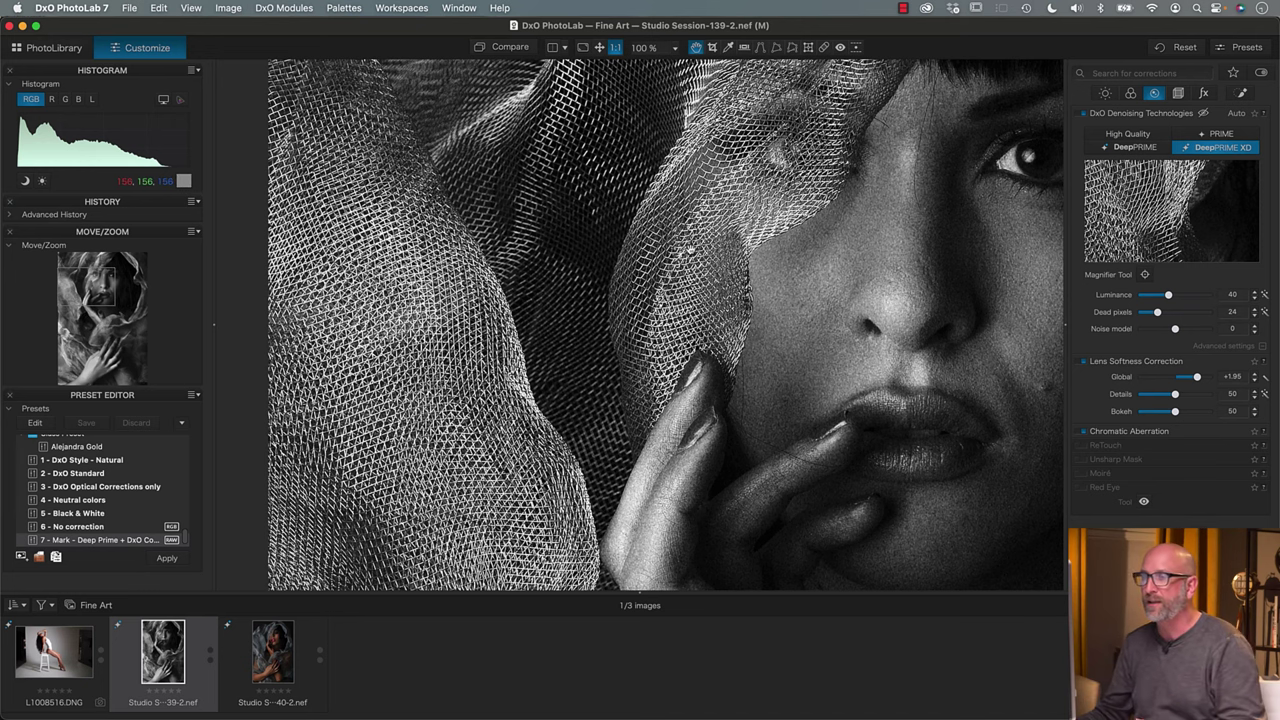
click(695, 287)
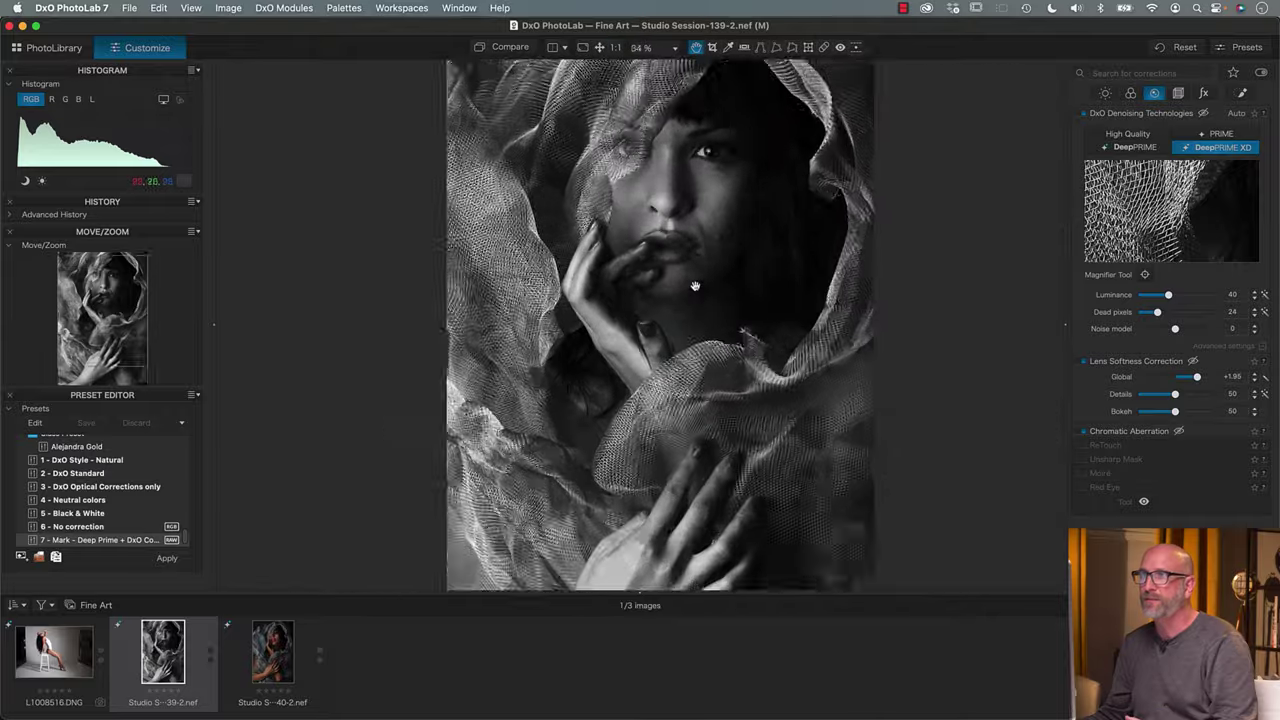